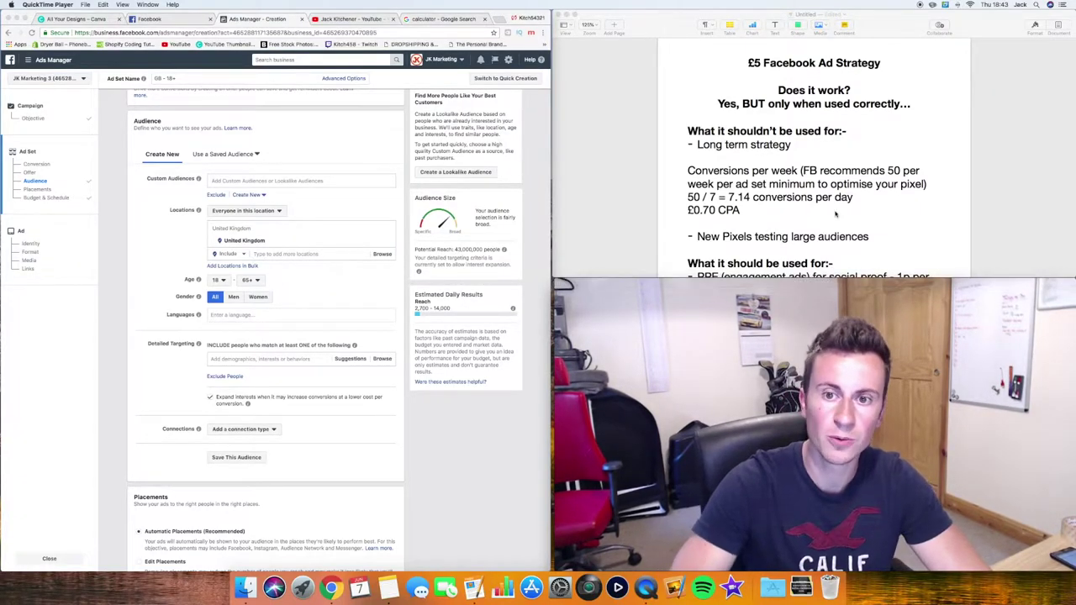
Scroll the Pages strategy notes down to the 'What it should be used for' list of PPE engagement and retargeting ads.
{"action": "left_click", "coordinate": [803, 168]}
{"action": "scroll", "coordinate": [803, 164], "scroll_direction": "down", "scroll_amount": 1}
{"action": "scroll", "coordinate": [804, 171], "scroll_direction": "down", "scroll_amount": 1}
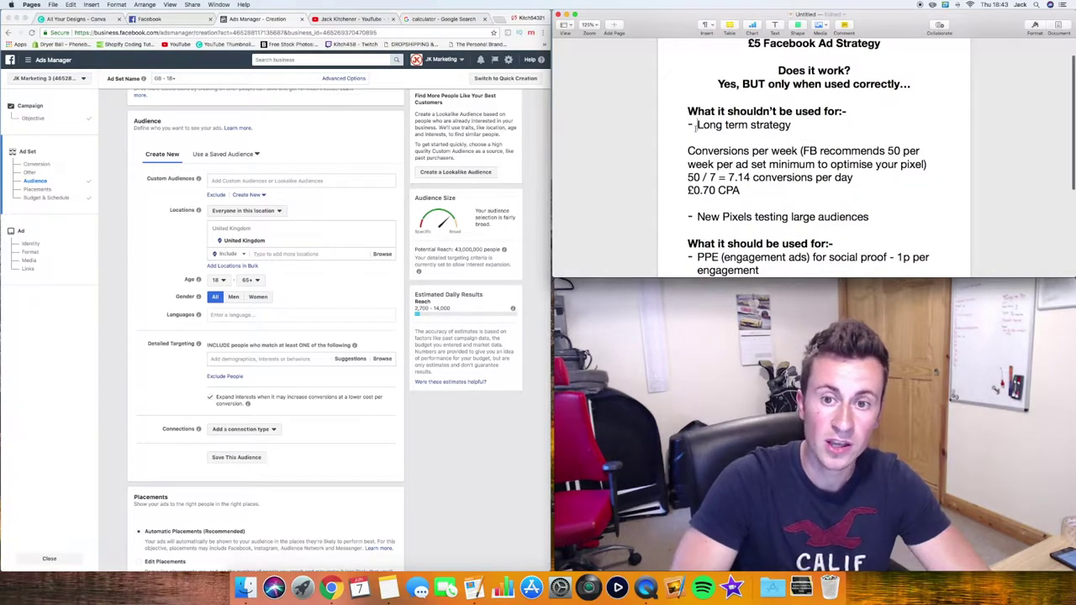
{"action": "scroll", "coordinate": [695, 126], "scroll_direction": "down", "scroll_amount": 2}
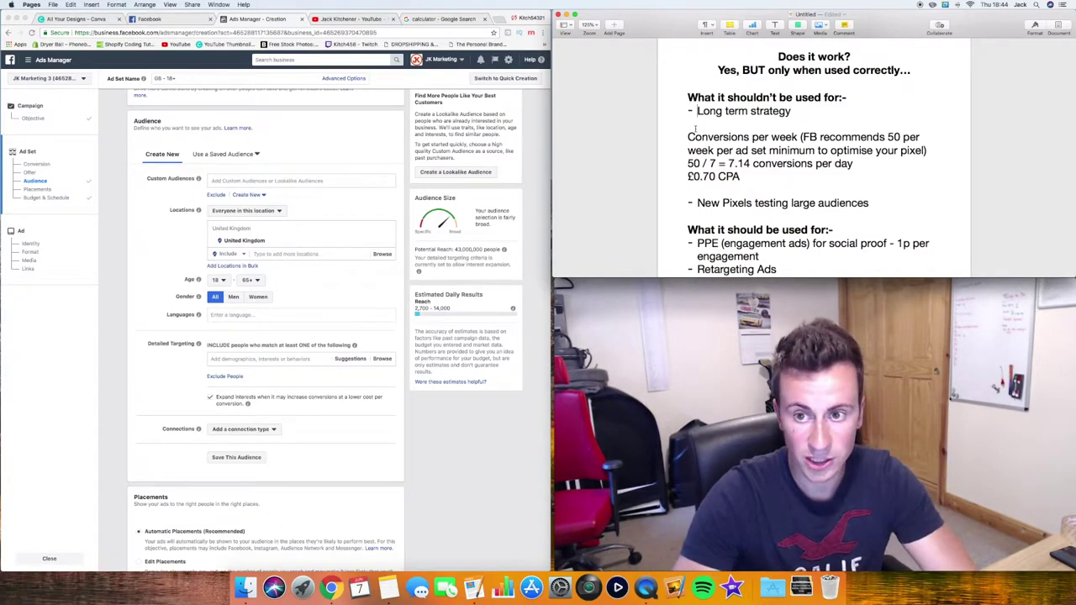
{"action": "scroll", "coordinate": [695, 127], "scroll_direction": "down", "scroll_amount": 1}
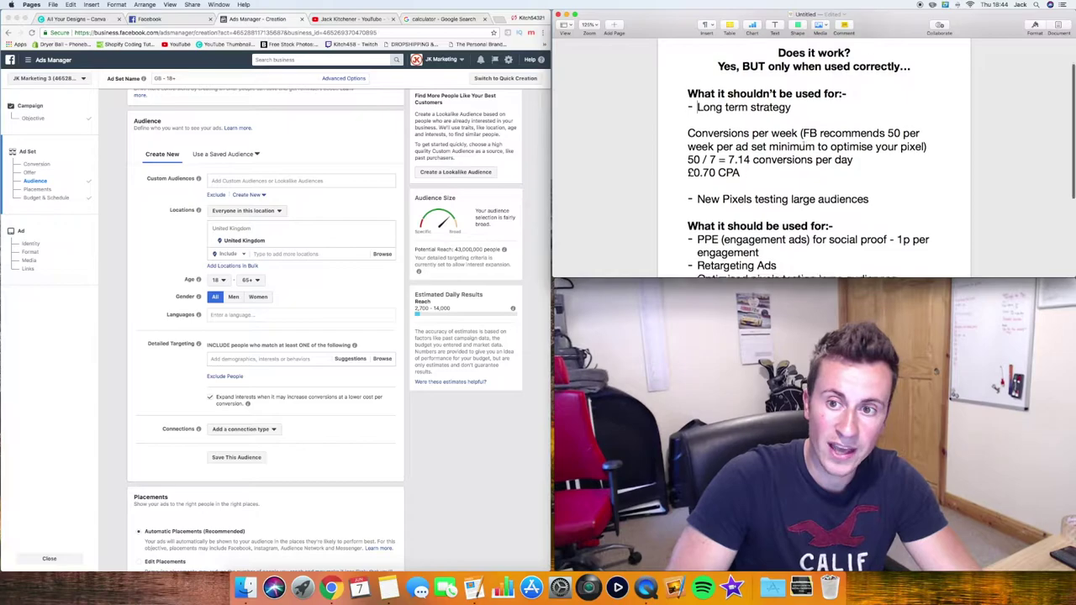
{"action": "scroll", "coordinate": [804, 146], "scroll_direction": "down", "scroll_amount": 1}
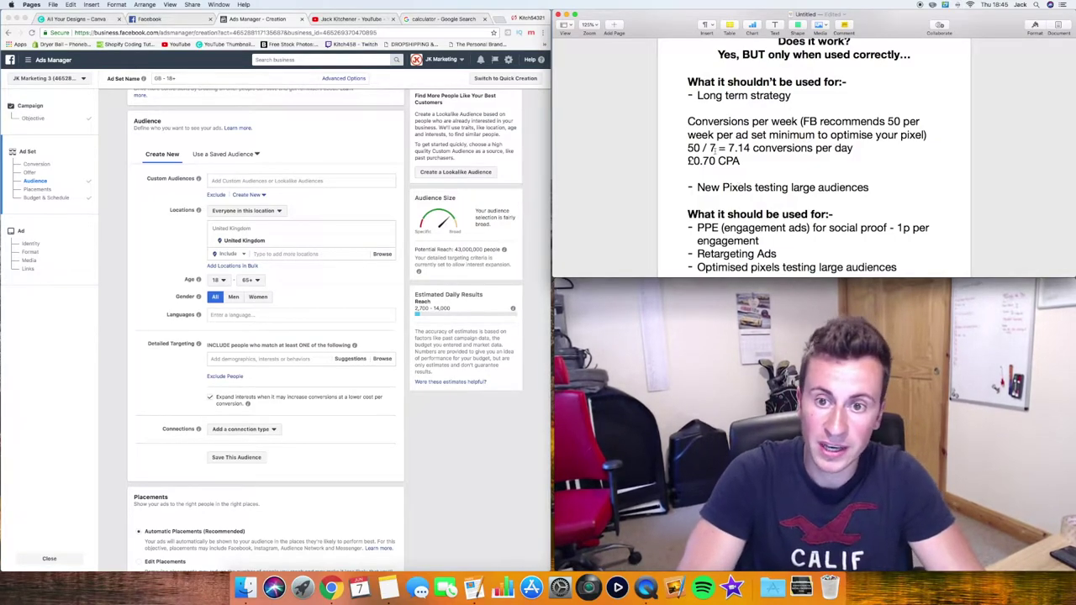
{"action": "left_click_drag", "start_coordinate": [688, 148], "coordinate": [750, 148]}
{"action": "left_click", "coordinate": [751, 148]}
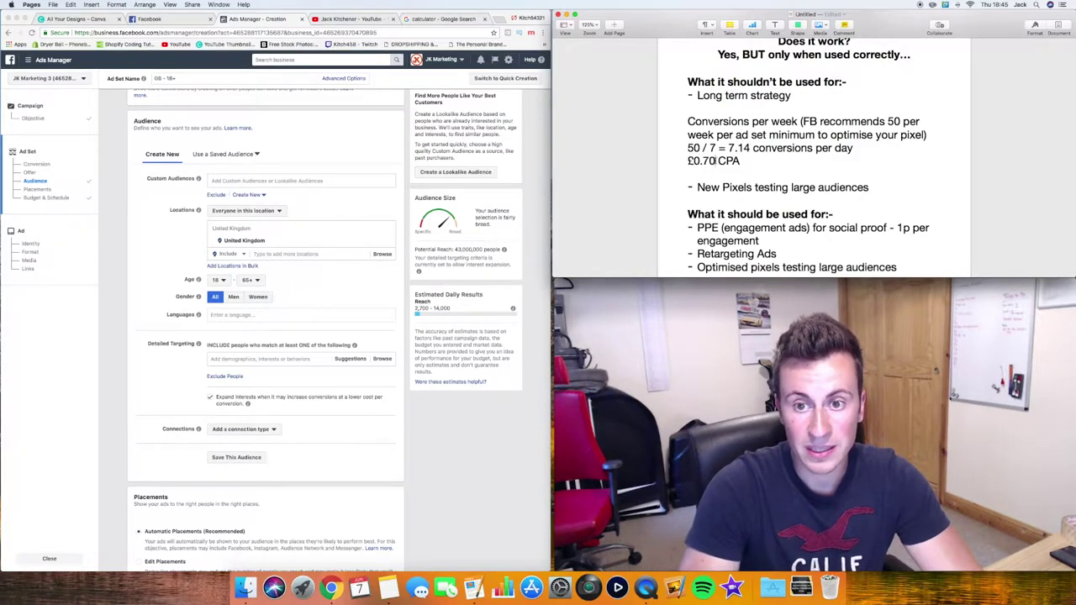
{"action": "left_click_drag", "start_coordinate": [715, 161], "coordinate": [740, 161]}
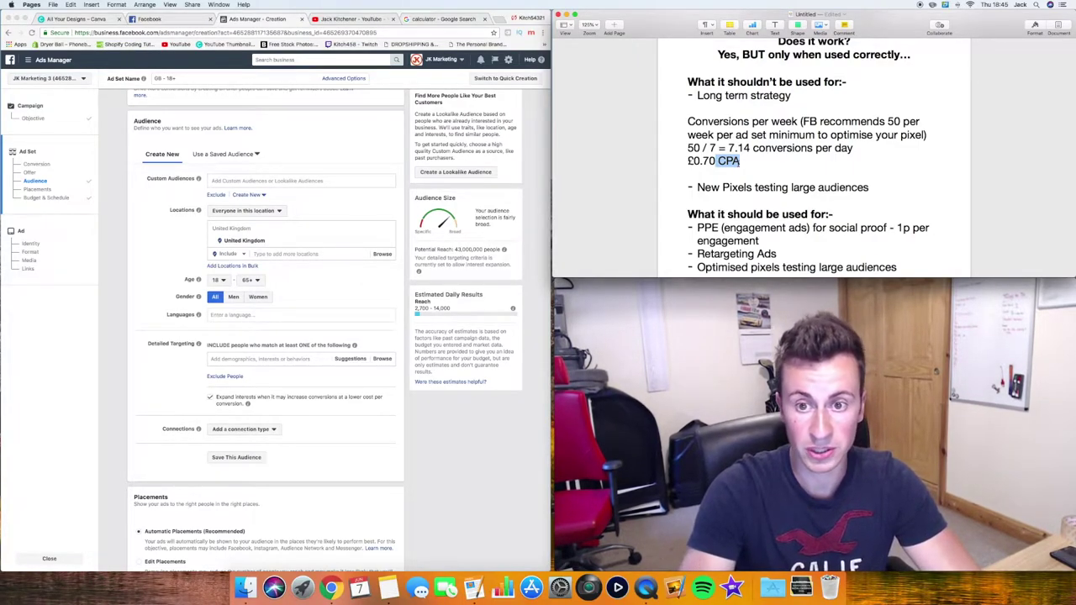
{"action": "key", "text": "Right"}
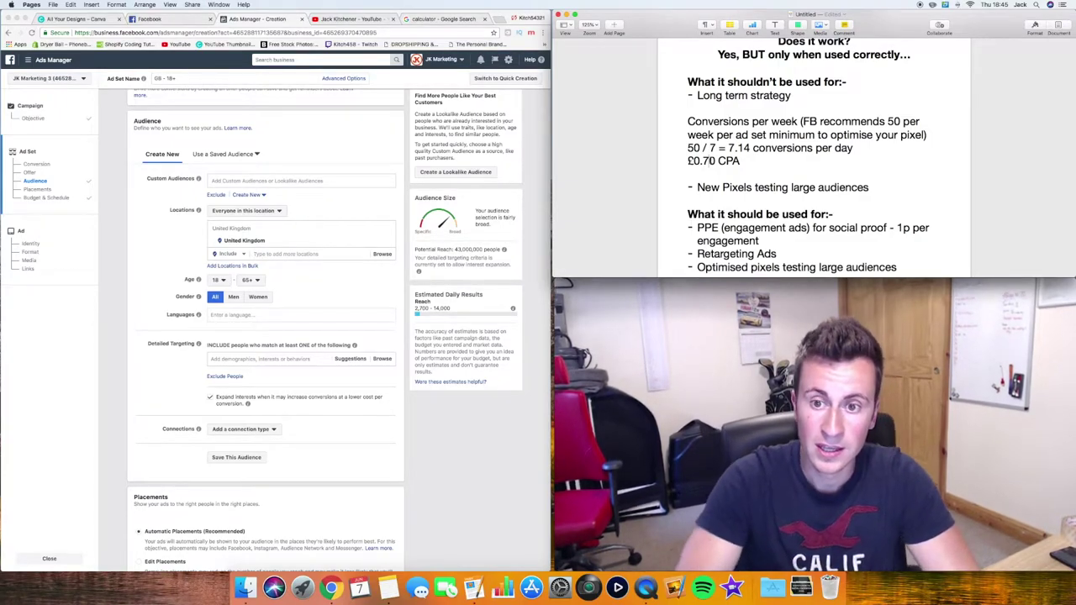
{"action": "scroll", "coordinate": [814, 160], "scroll_direction": "down", "scroll_amount": 1}
{"action": "left_click_drag", "start_coordinate": [697, 167], "coordinate": [866, 170]}
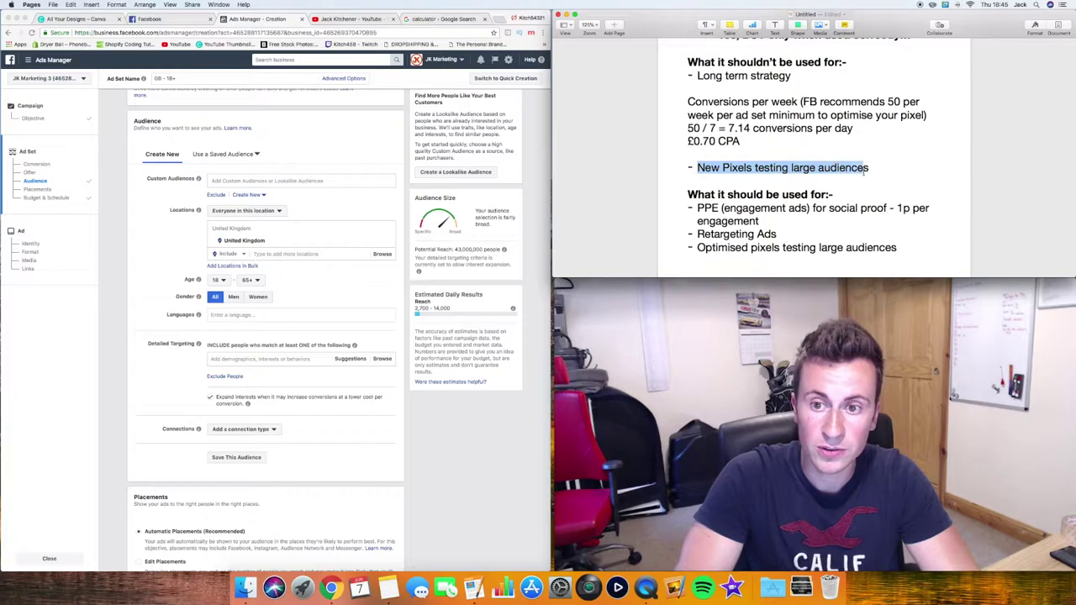
{"action": "left_click", "coordinate": [893, 168]}
{"action": "scroll", "coordinate": [712, 164], "scroll_direction": "down", "scroll_amount": 1}
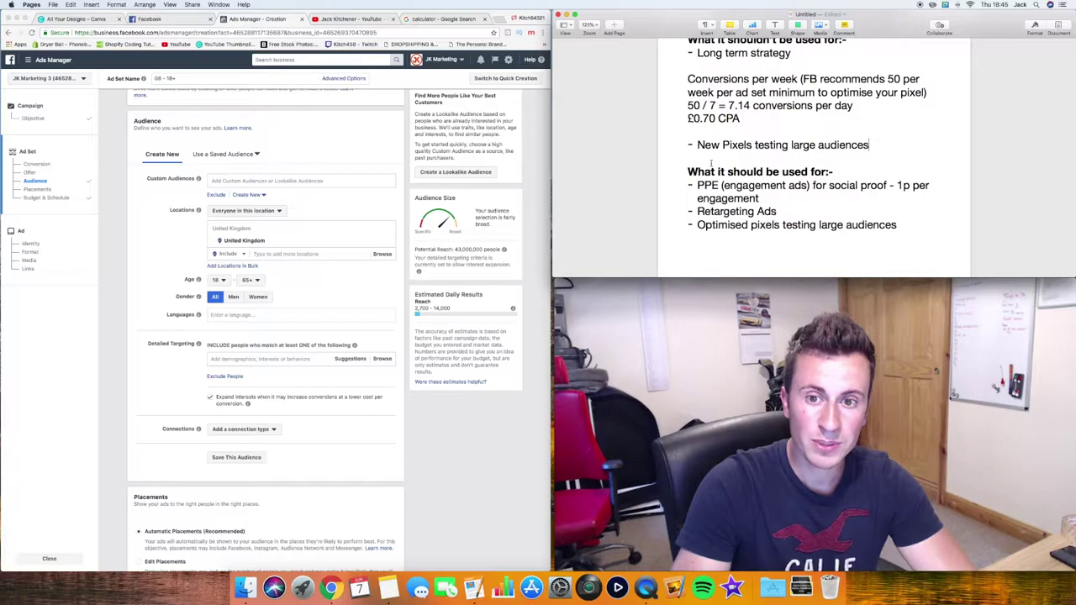
{"action": "left_click", "coordinate": [157, 210]}
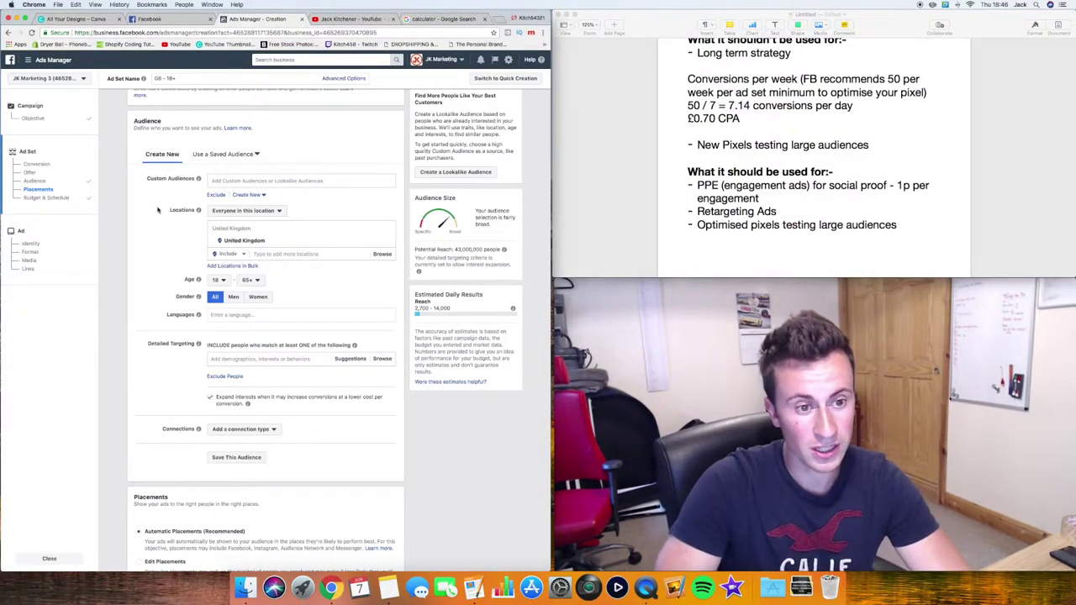
Uncheck 'Expand interests when it may increase conversions' in the ad set's Audience section.
{"action": "scroll", "coordinate": [161, 252], "scroll_direction": "down", "scroll_amount": 2}
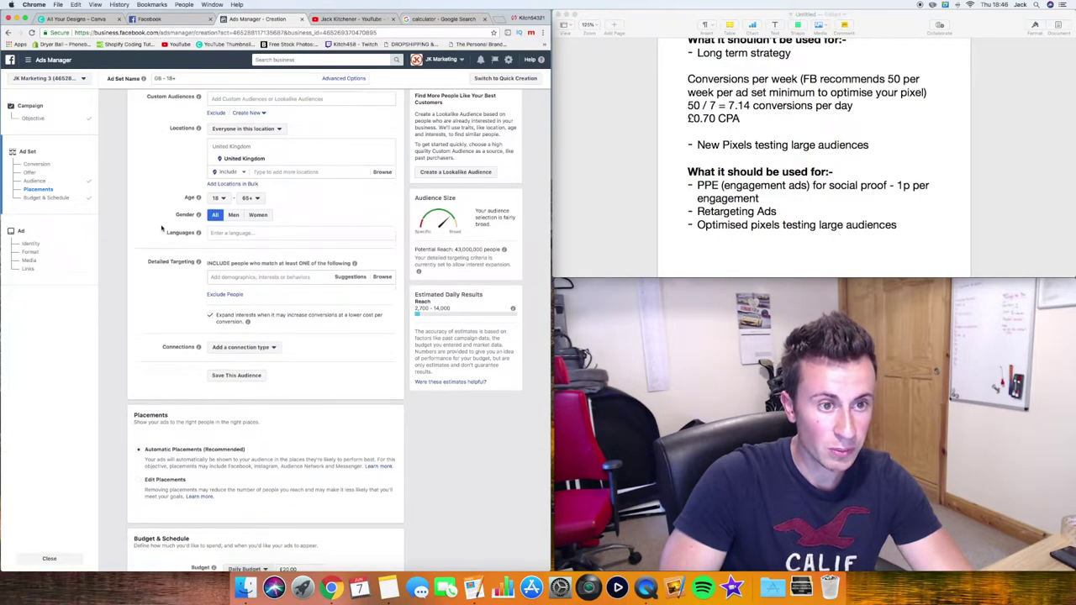
{"action": "scroll", "coordinate": [164, 239], "scroll_direction": "down", "scroll_amount": 2}
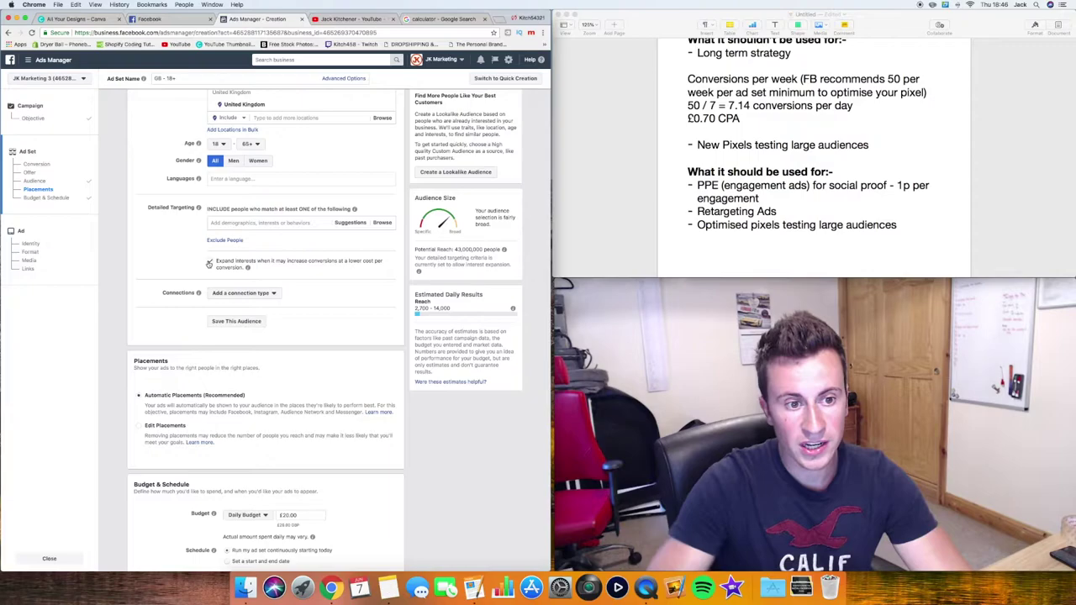
{"action": "left_click", "coordinate": [211, 263]}
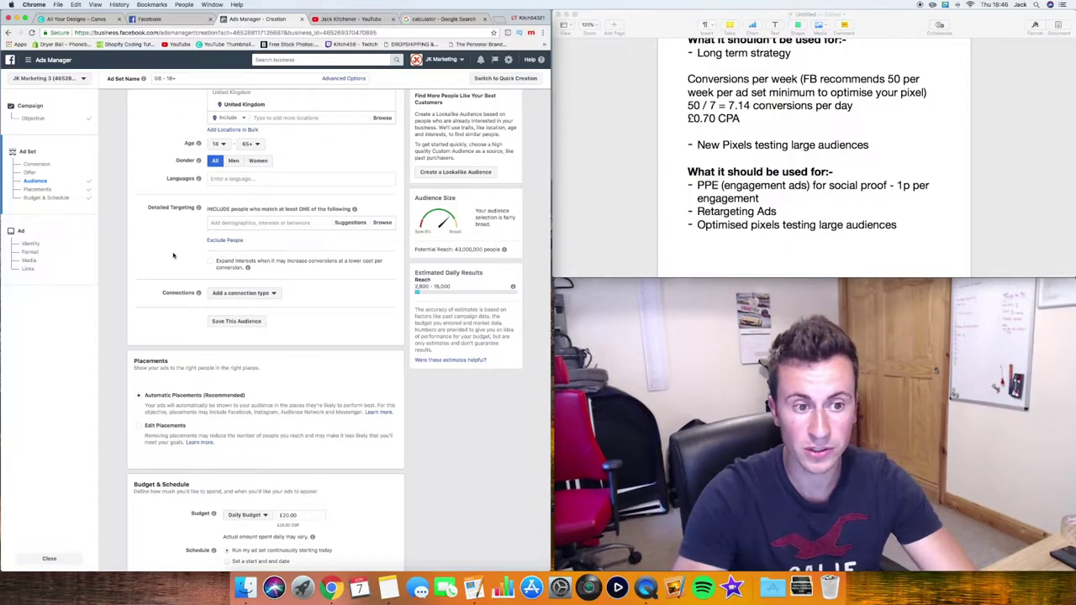
{"action": "scroll", "coordinate": [166, 267], "scroll_direction": "down", "scroll_amount": 3}
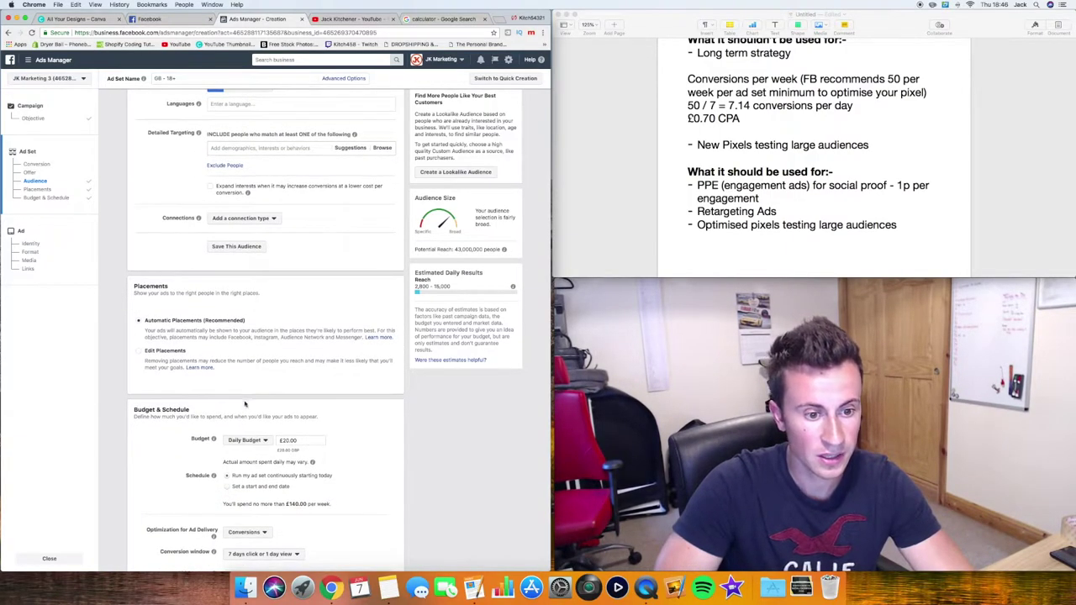
Change the ad set's daily budget from £20.00 to £5.00.
{"action": "left_click", "coordinate": [288, 440]}
{"action": "key", "text": "super+a"}
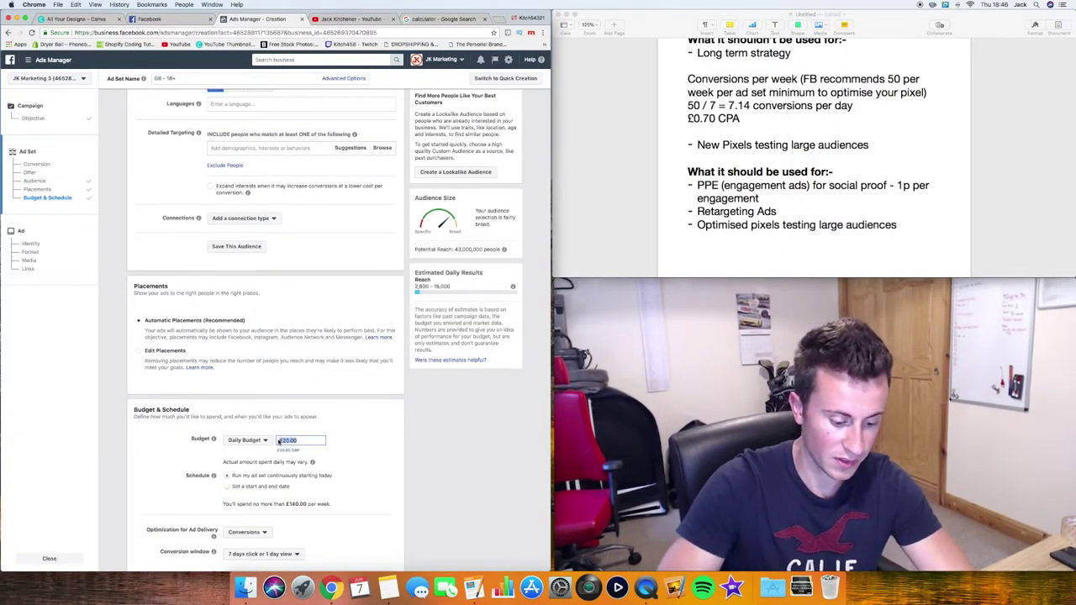
{"action": "type", "text": "5"}
{"action": "left_click", "coordinate": [284, 391]}
Enter 'dogs' into the ad set's Detailed Targeting box.
{"action": "scroll", "coordinate": [284, 390], "scroll_direction": "up", "scroll_amount": 4}
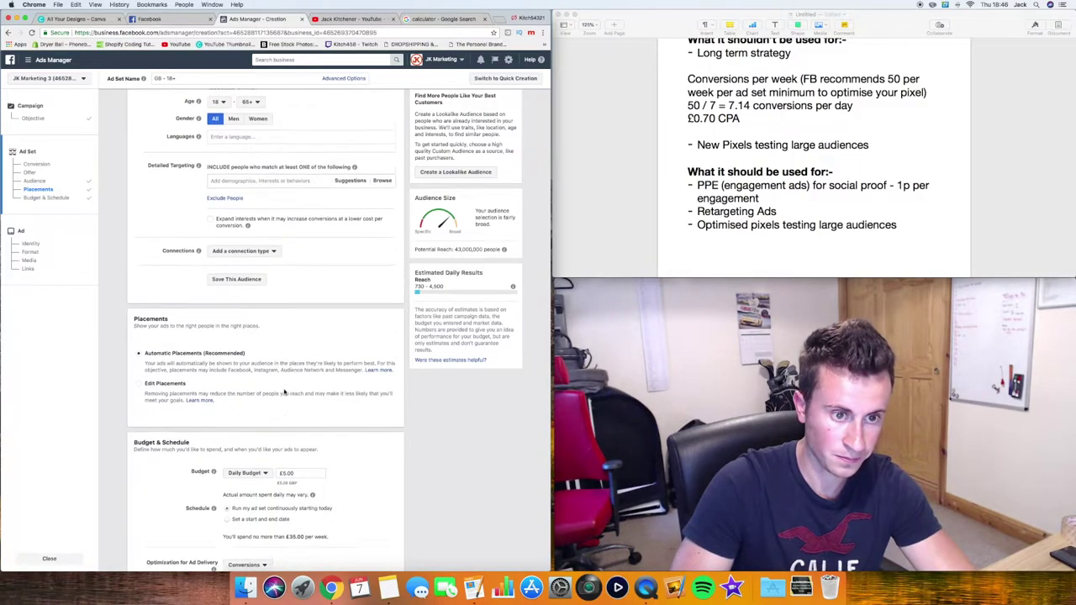
{"action": "scroll", "coordinate": [134, 330], "scroll_direction": "up", "scroll_amount": 4}
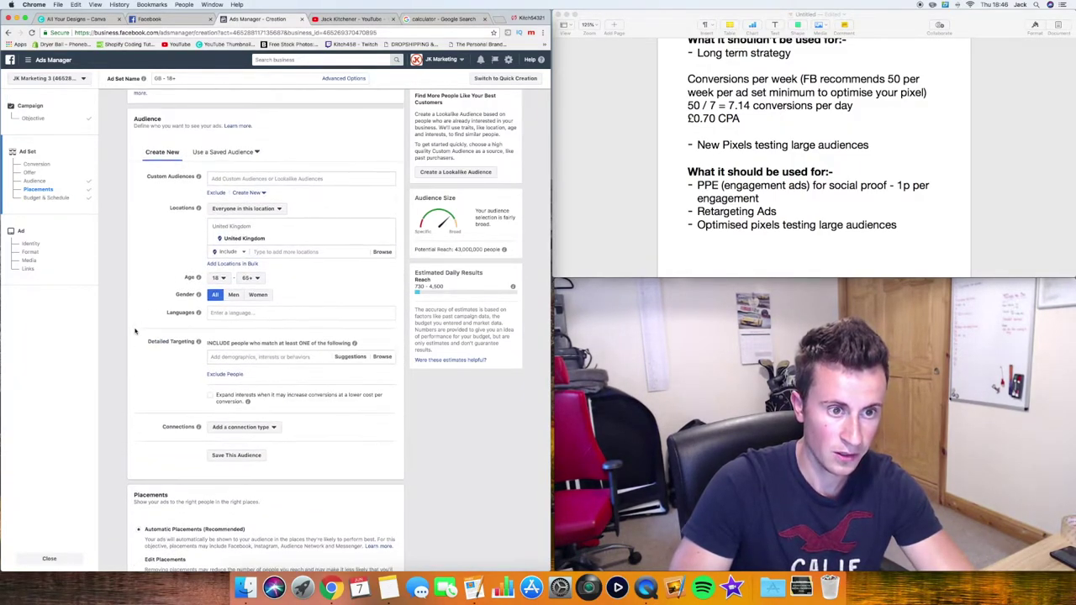
{"action": "scroll", "coordinate": [185, 337], "scroll_direction": "down", "scroll_amount": 2}
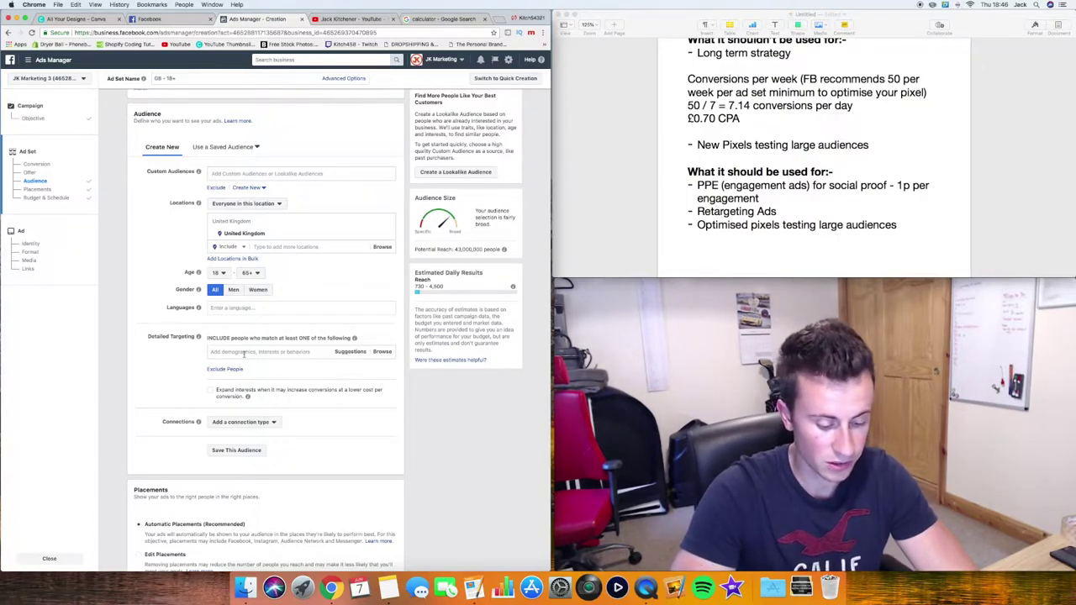
{"action": "left_click", "coordinate": [244, 354]}
{"action": "type", "text": "dogs"}
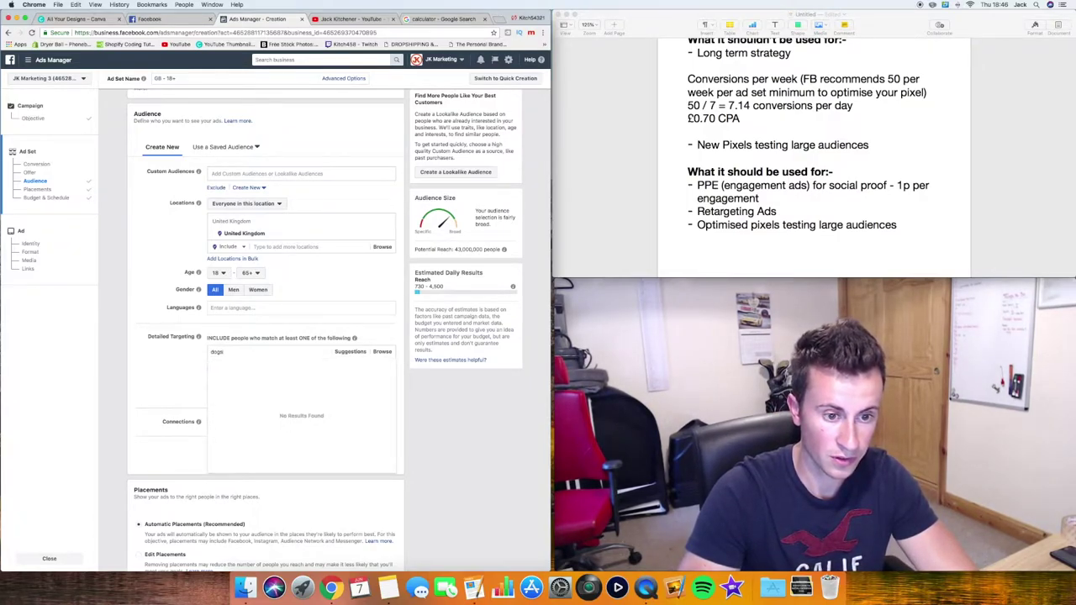
Add the Dogs interest (Hobbies and activities > Pets), reaching 13,000,000 people.
{"action": "left_click", "coordinate": [223, 365]}
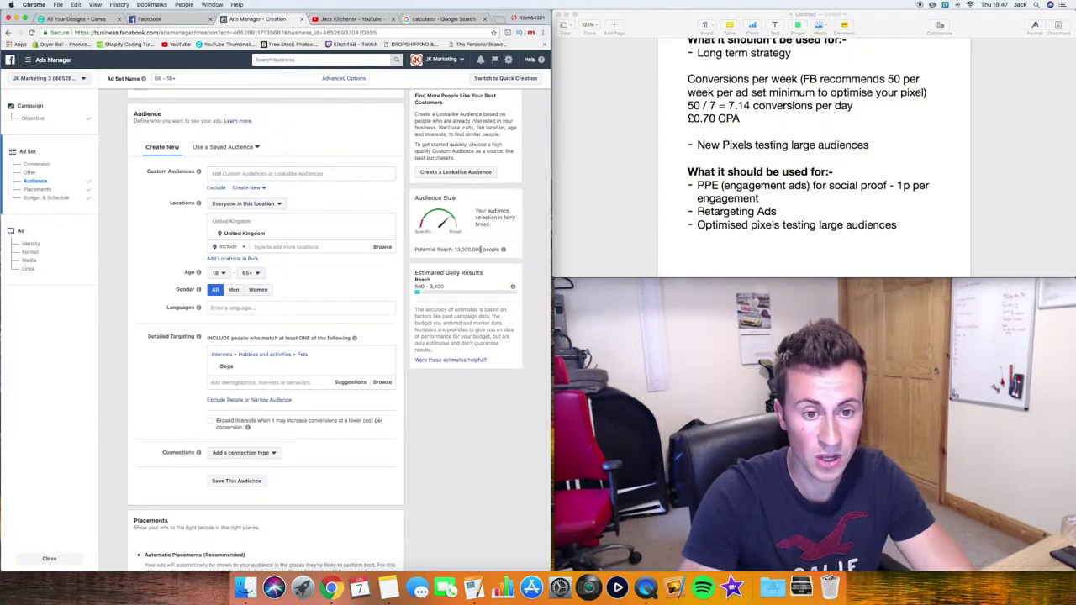
{"action": "scroll", "coordinate": [364, 305], "scroll_direction": "down", "scroll_amount": 5}
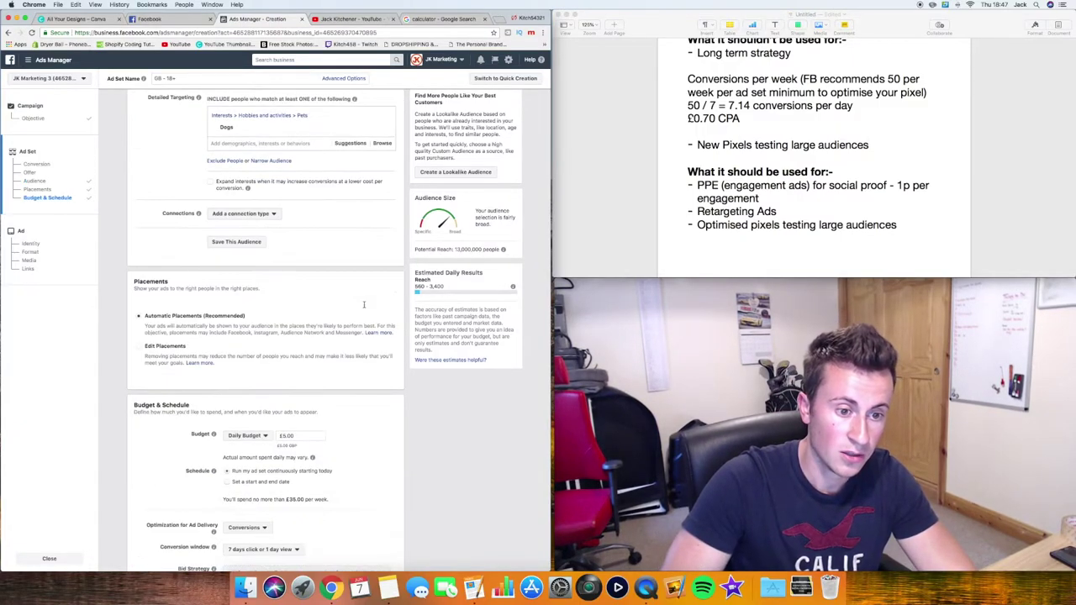
{"action": "scroll", "coordinate": [276, 435], "scroll_direction": "up", "scroll_amount": 3}
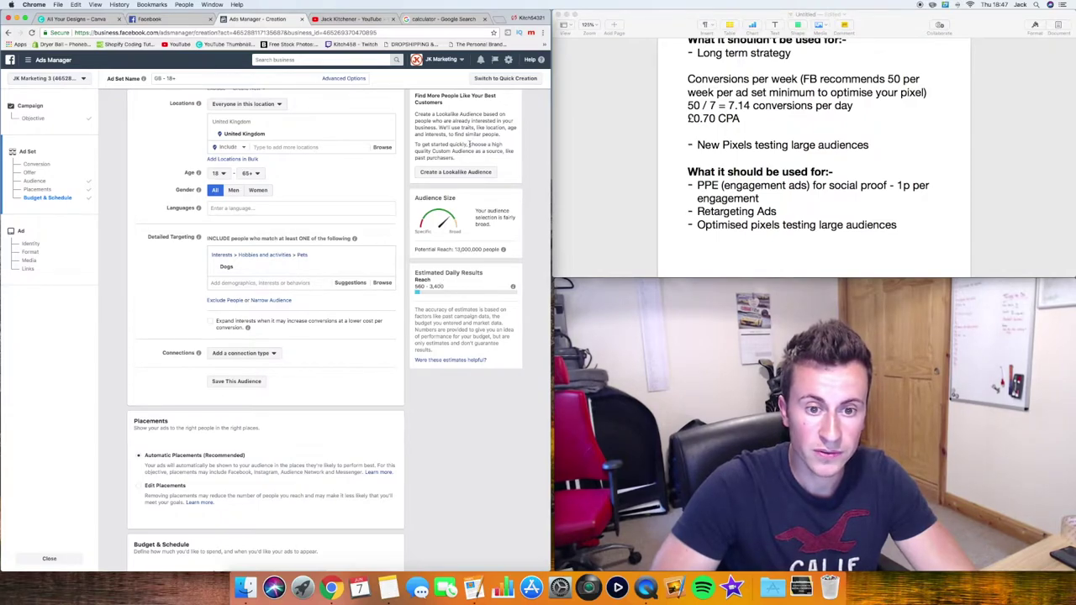
On the cleared Google calculator, compute 3400 ÷ 13,000,000.
{"action": "left_click", "coordinate": [442, 18]}
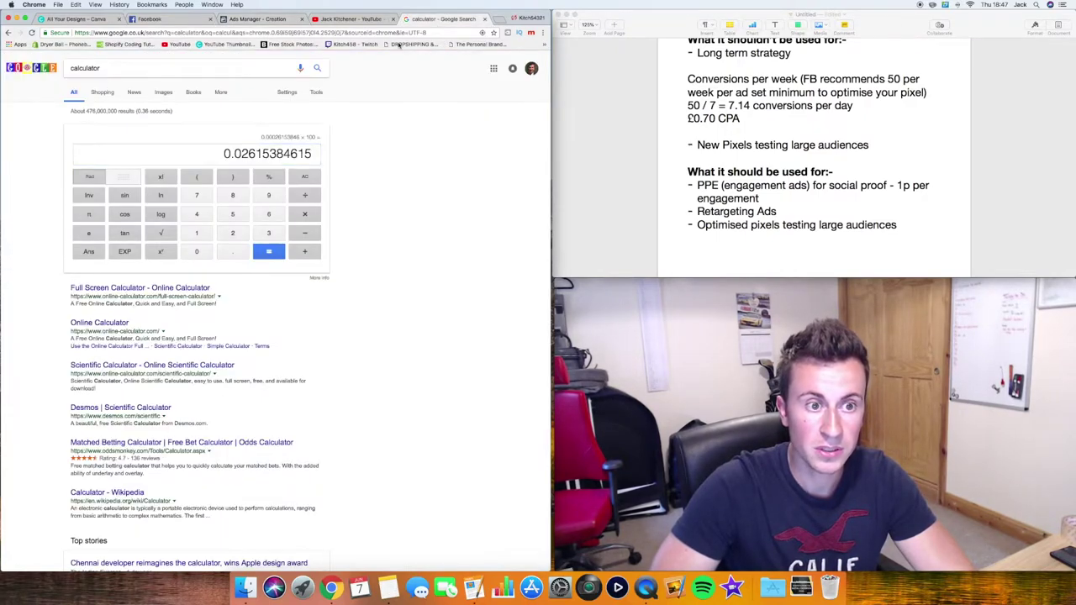
{"action": "left_click", "coordinate": [306, 177]}
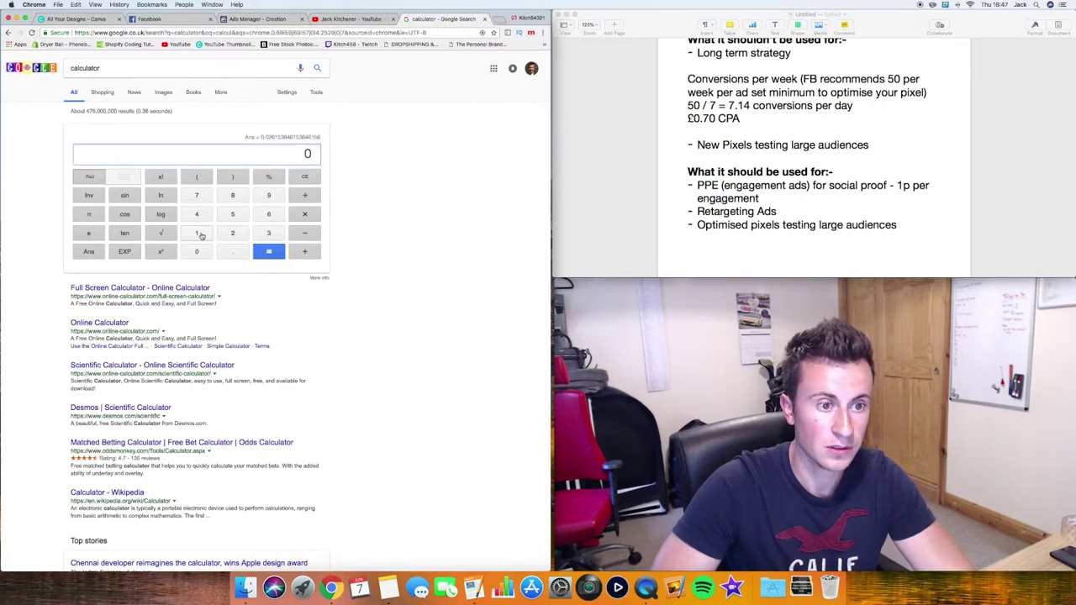
{"action": "left_click", "coordinate": [260, 235]}
{"action": "left_click", "coordinate": [197, 216]}
{"action": "left_click", "coordinate": [196, 252]}
{"action": "left_click", "coordinate": [197, 252]}
{"action": "left_click", "coordinate": [311, 197]}
{"action": "left_click", "coordinate": [198, 235]}
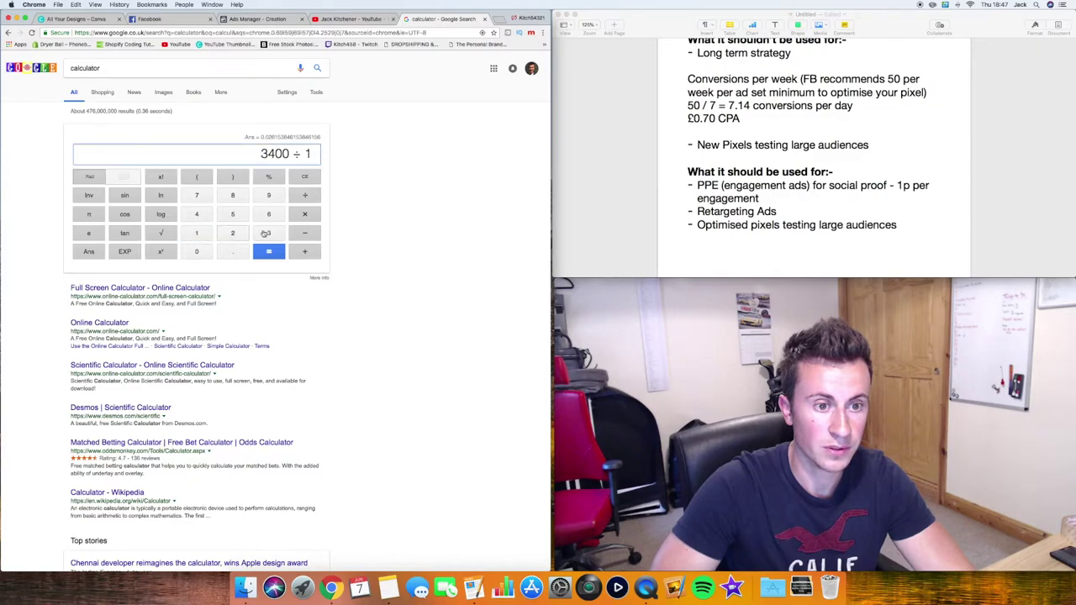
{"action": "left_click", "coordinate": [265, 235]}
{"action": "left_click", "coordinate": [199, 253]}
{"action": "left_click", "coordinate": [199, 253]}
{"action": "left_click", "coordinate": [199, 254]}
{"action": "left_click", "coordinate": [199, 253]}
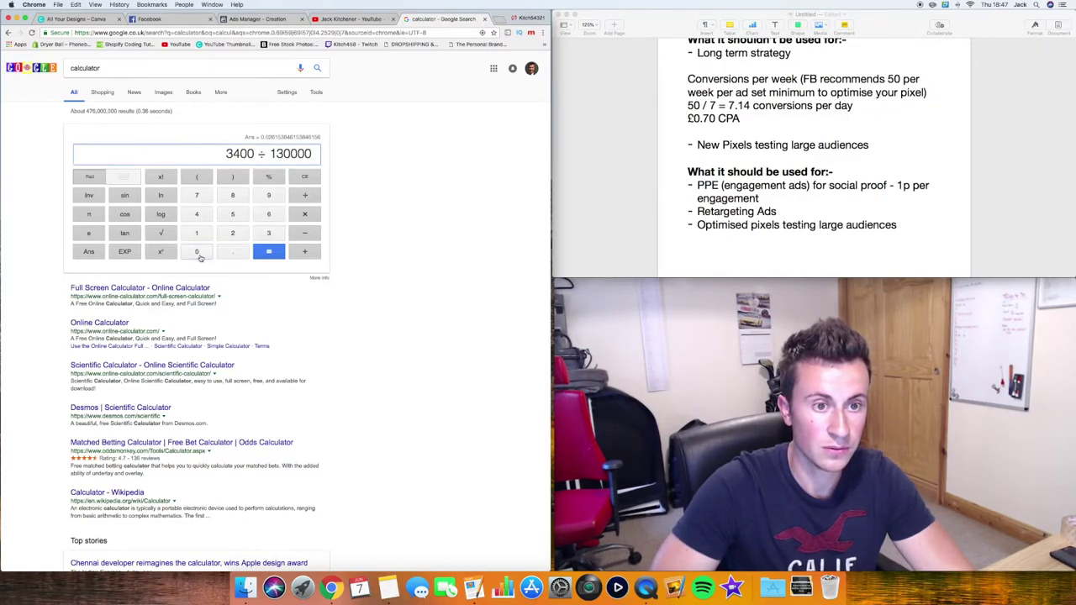
{"action": "left_click", "coordinate": [198, 253]}
{"action": "left_click", "coordinate": [199, 253]}
{"action": "left_click", "coordinate": [269, 252]}
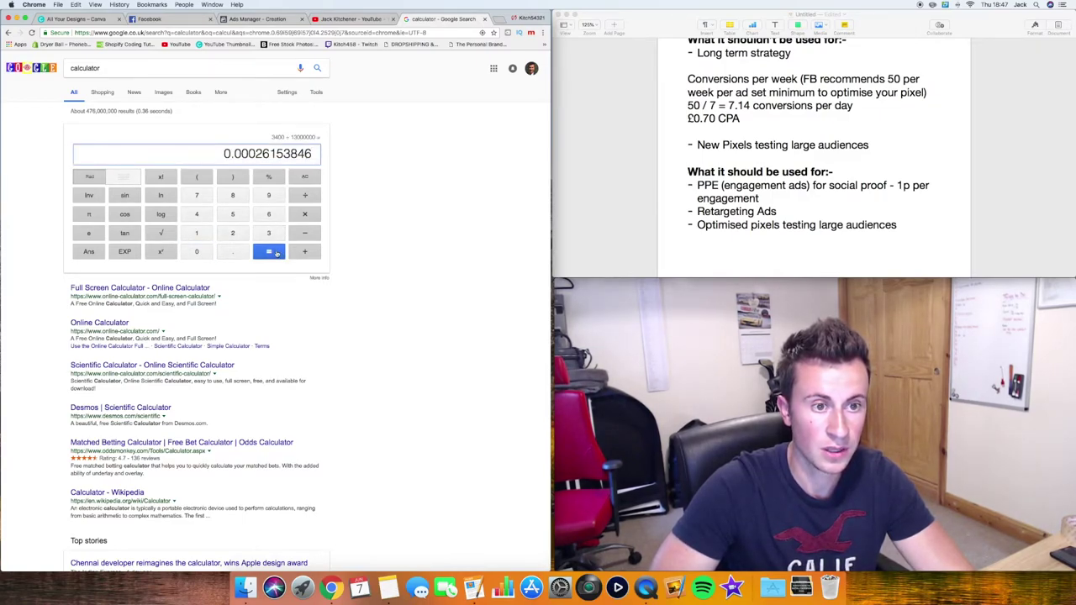
Multiply the result by 100 to get 0.02615384615.
{"action": "left_click", "coordinate": [310, 215]}
{"action": "left_click", "coordinate": [197, 234]}
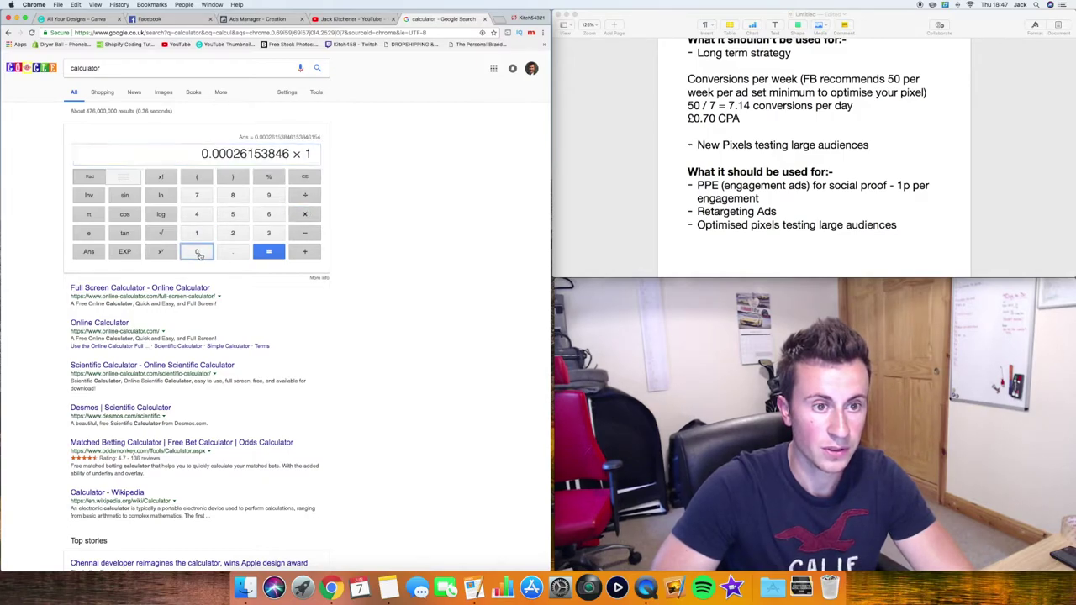
{"action": "left_click", "coordinate": [198, 253]}
{"action": "left_click", "coordinate": [198, 253]}
{"action": "left_click", "coordinate": [269, 252]}
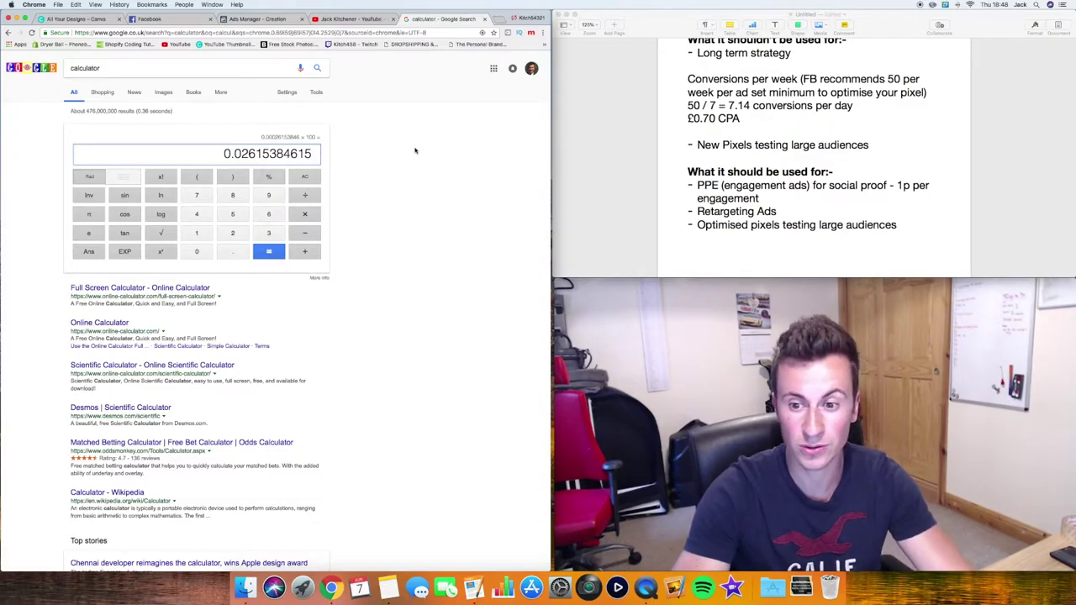
Back in Ads Manager, review the Dogs interest and how the 13,000,000 potential reach is estimated.
{"action": "left_click", "coordinate": [256, 22]}
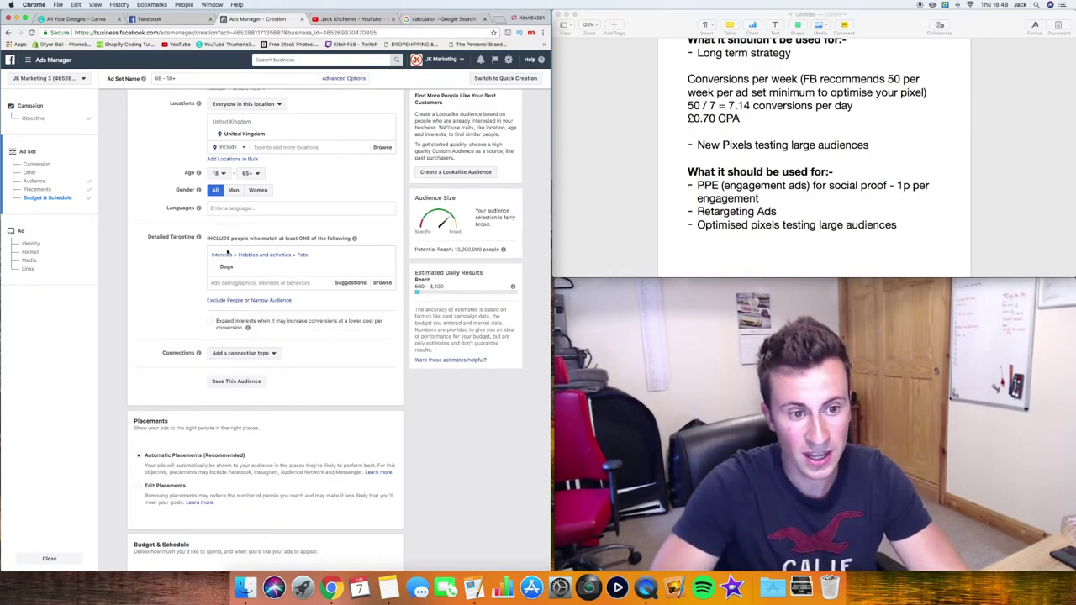
{"action": "mouse_move", "coordinate": [237, 267]}
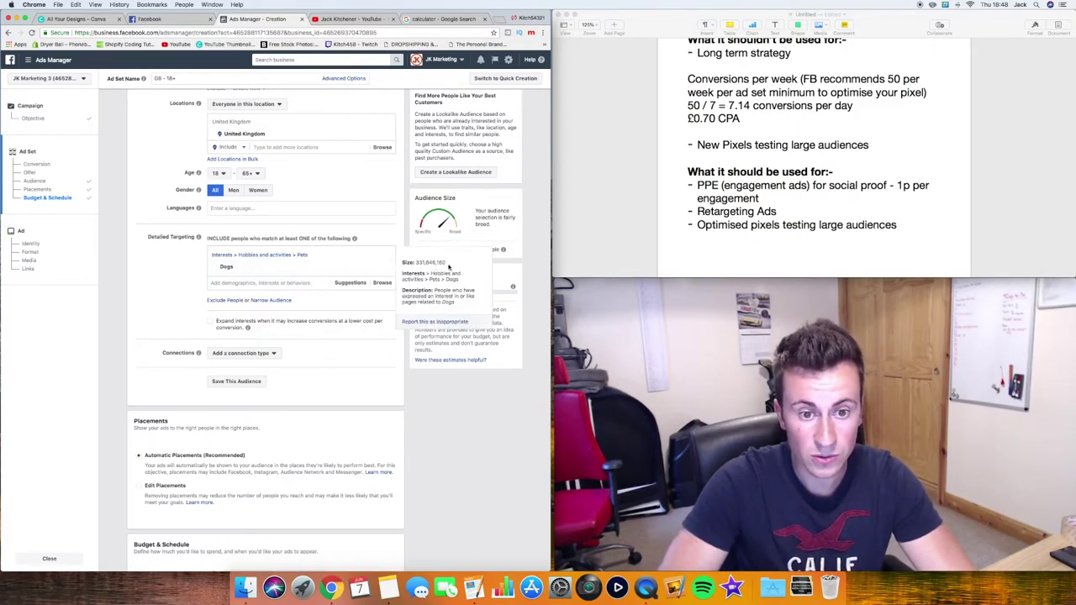
{"action": "left_click_drag", "start_coordinate": [455, 250], "coordinate": [490, 250]}
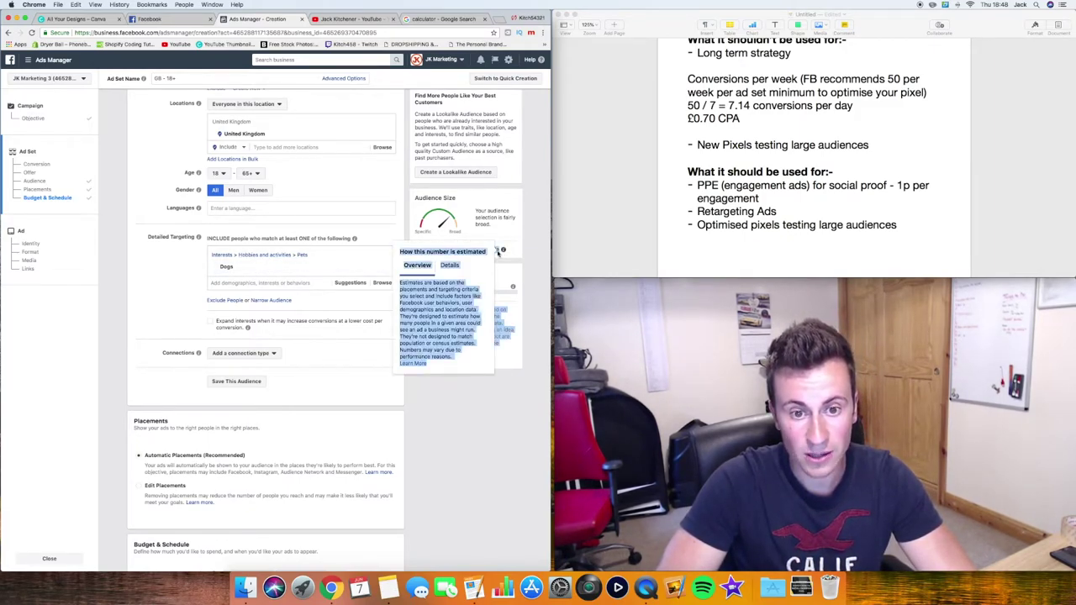
{"action": "left_click", "coordinate": [515, 248]}
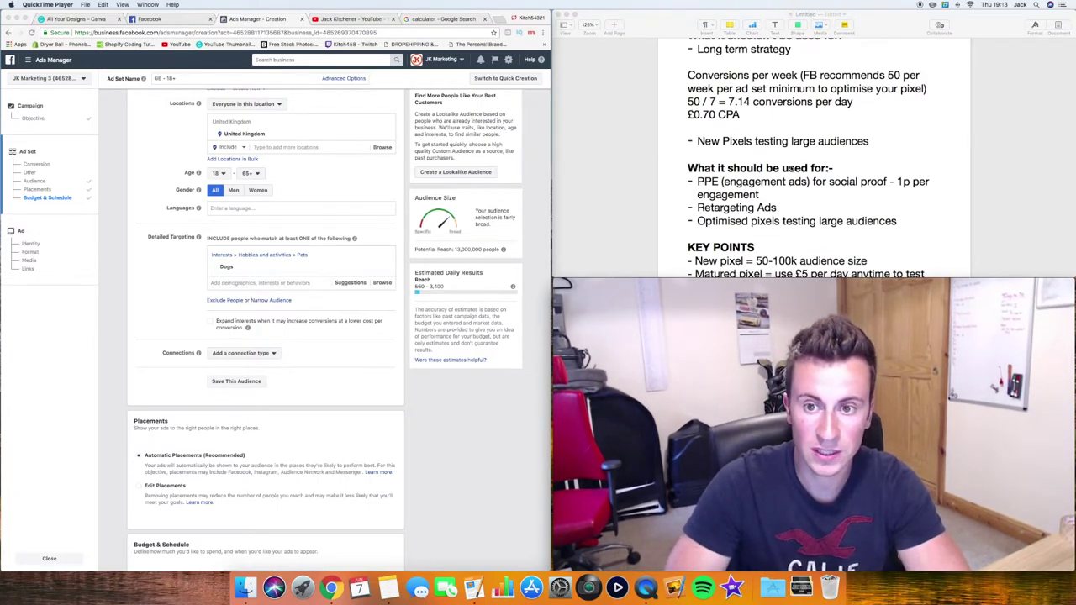
Place the cursor at the end of the Retargeting Ads line in the Pages notes.
{"action": "scroll", "coordinate": [791, 168], "scroll_direction": "down", "scroll_amount": 1}
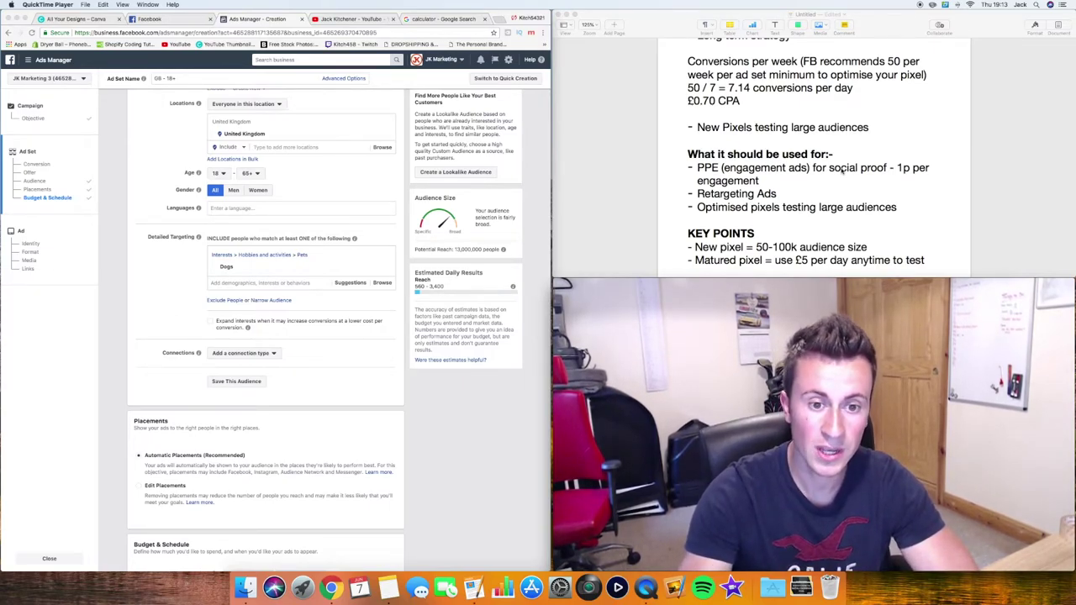
{"action": "scroll", "coordinate": [925, 210], "scroll_direction": "down", "scroll_amount": 1}
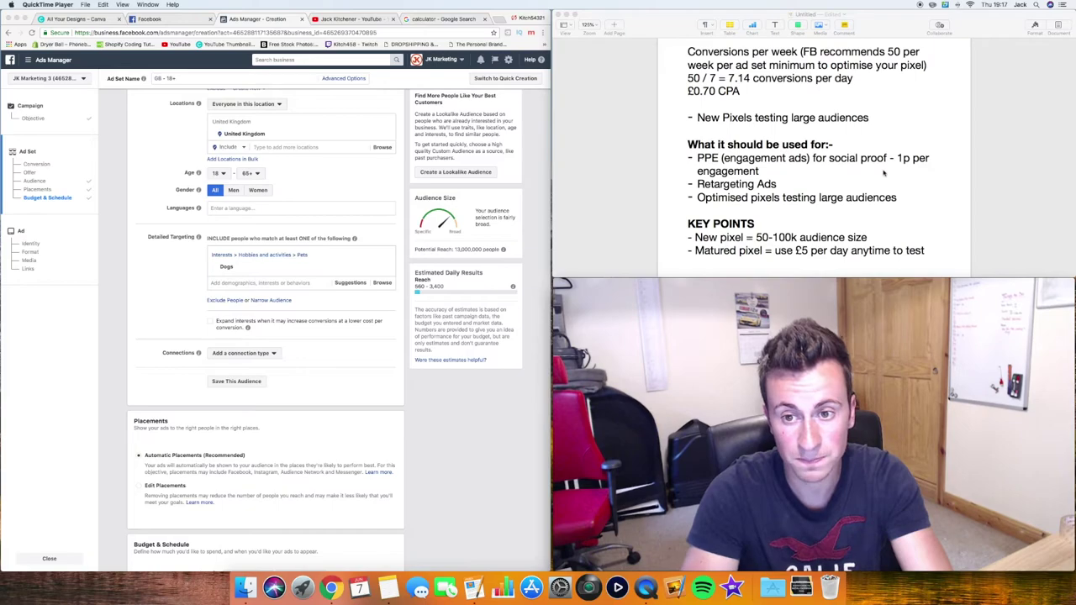
{"action": "left_click", "coordinate": [808, 180]}
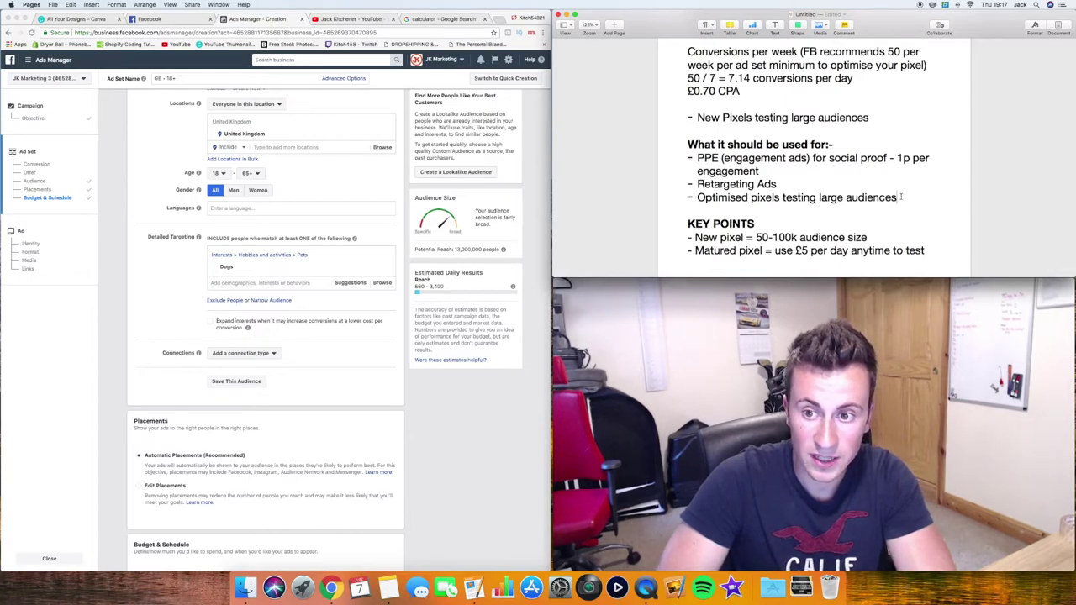
{"action": "scroll", "coordinate": [901, 197], "scroll_direction": "down", "scroll_amount": 1}
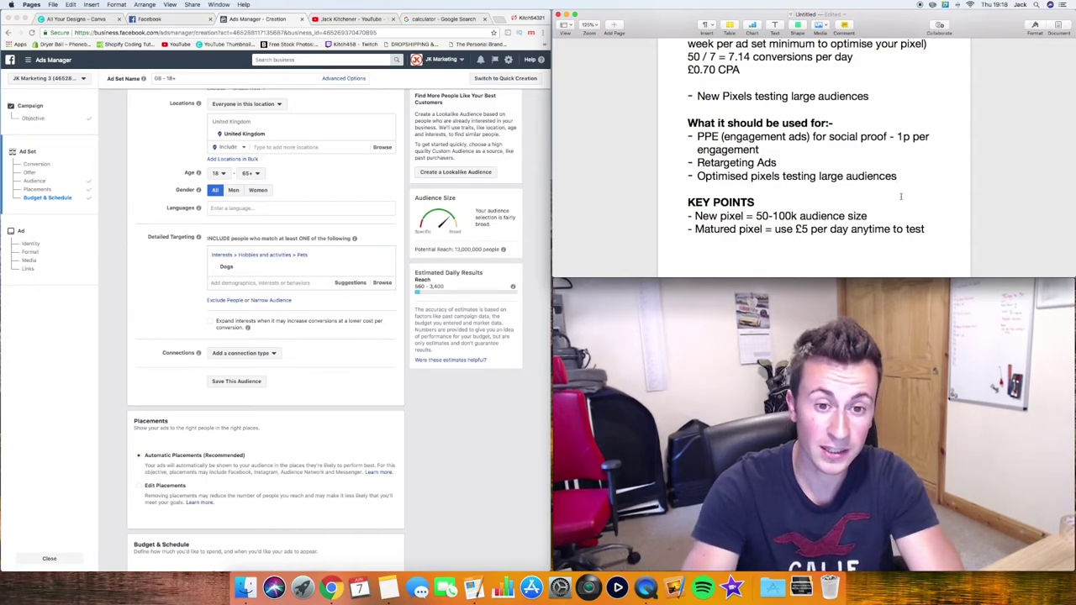
{"action": "scroll", "coordinate": [876, 151], "scroll_direction": "down", "scroll_amount": 2}
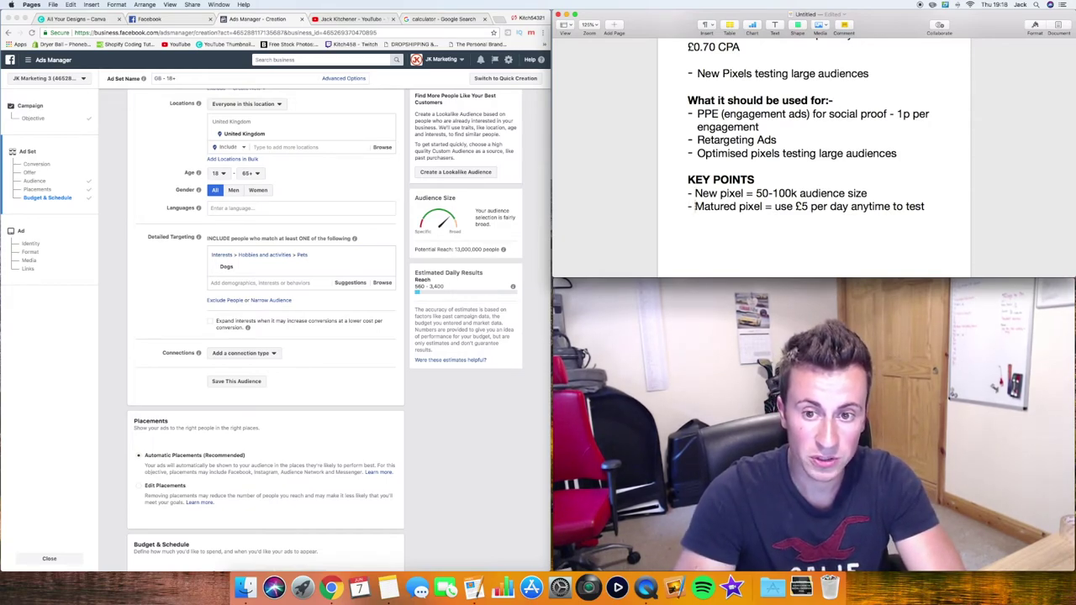
{"action": "left_click_drag", "start_coordinate": [695, 206], "coordinate": [925, 206]}
{"action": "left_click", "coordinate": [769, 207]}
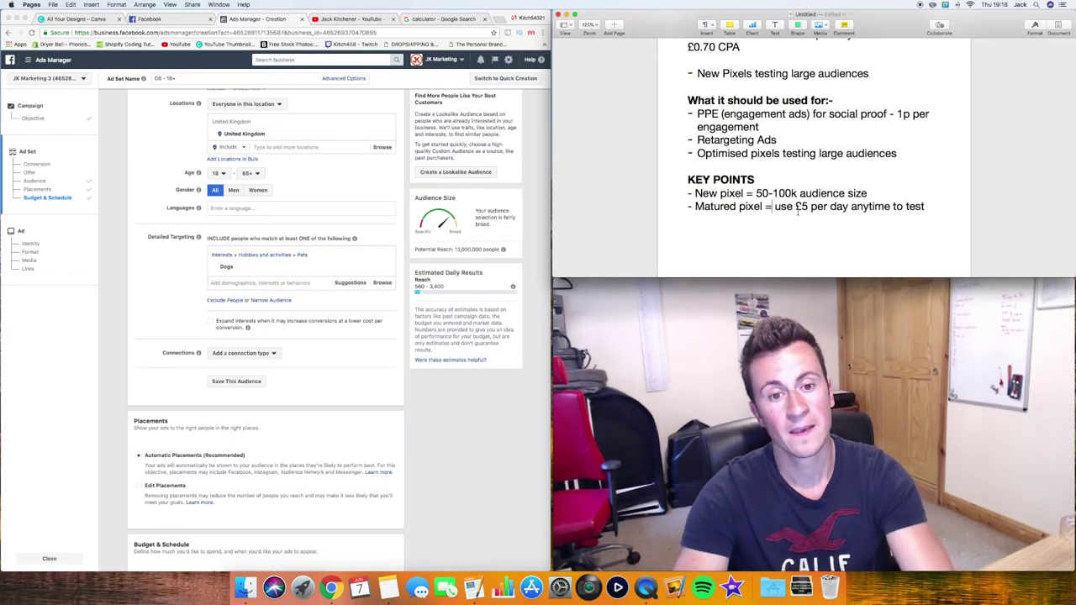
{"action": "scroll", "coordinate": [984, 211], "scroll_direction": "up", "scroll_amount": 2}
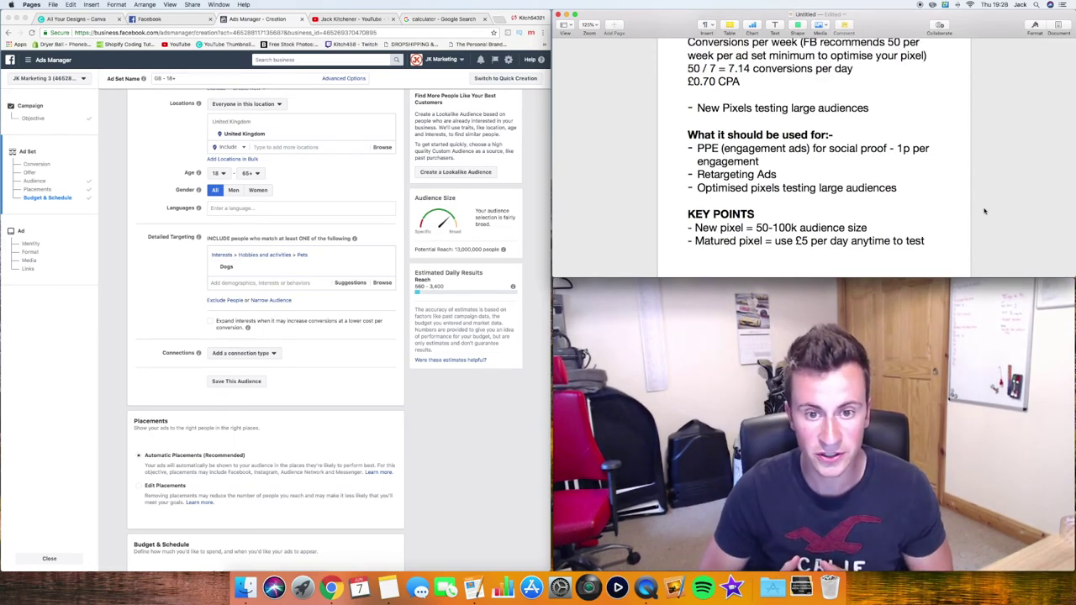